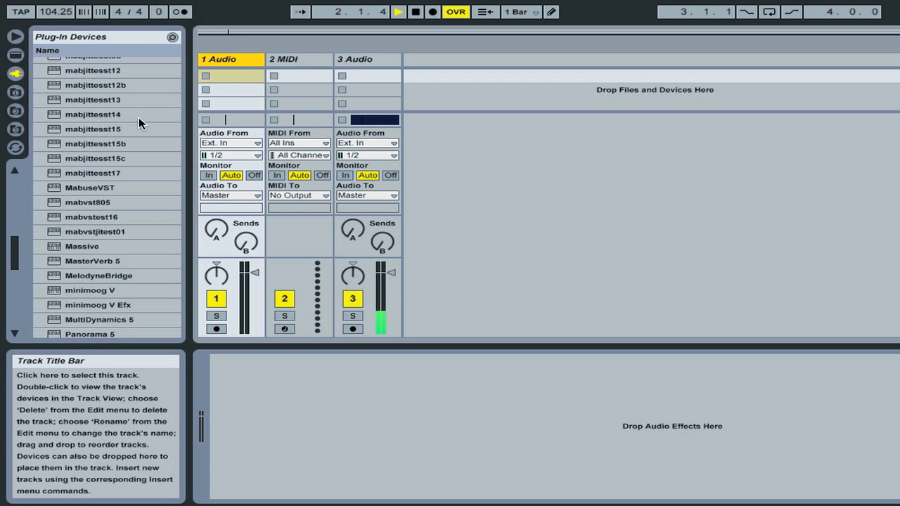
Step: Drag MabuseVST from the plug-in device list toward the first audio track
{"action": "left_click_drag", "start_coordinate": [54, 189], "coordinate": [248, 391]}
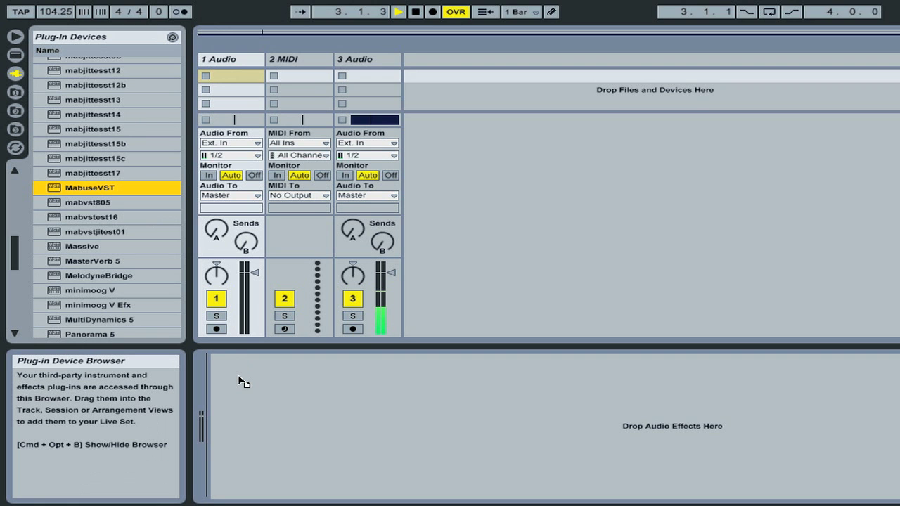
Step: Drop MabuseVST onto the 1 Audio track and bring its plug-in window fully into view
{"action": "left_click_drag", "start_coordinate": [239, 381], "coordinate": [239, 382]}
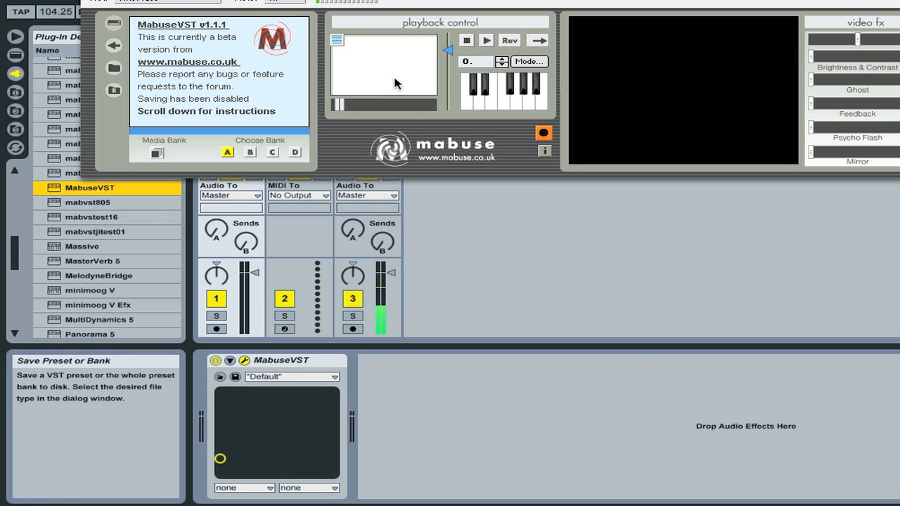
{"action": "left_click_drag", "start_coordinate": [390, 2], "coordinate": [314, 103]}
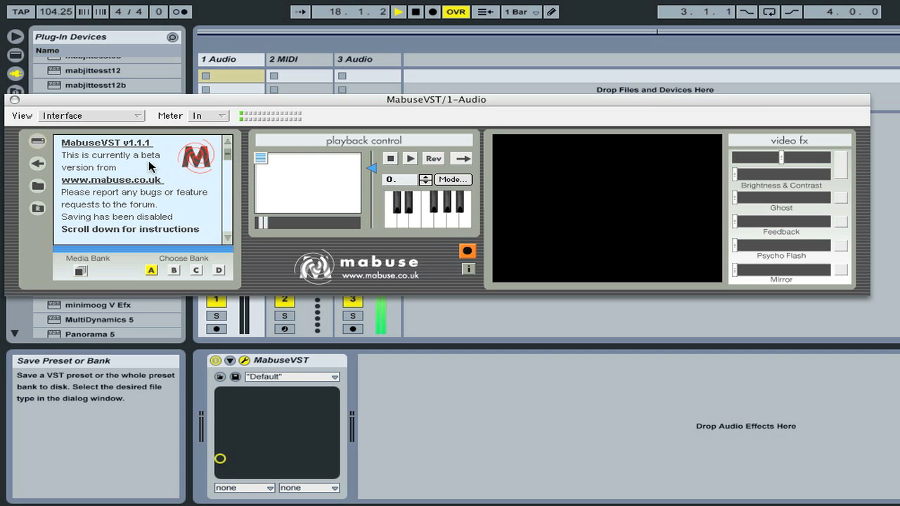
{"action": "mouse_move", "coordinate": [232, 156]}
{"action": "left_mouse_down"}
{"action": "mouse_move", "coordinate": [231, 206]}
{"action": "mouse_move", "coordinate": [232, 148]}
{"action": "left_mouse_up"}
{"action": "left_click", "coordinate": [38, 142]}
Step: Navigate Mabuse's media browser into Audio 12's video folder, showing Alphabet and the .mov files
{"action": "double_click", "coordinate": [99, 155]}
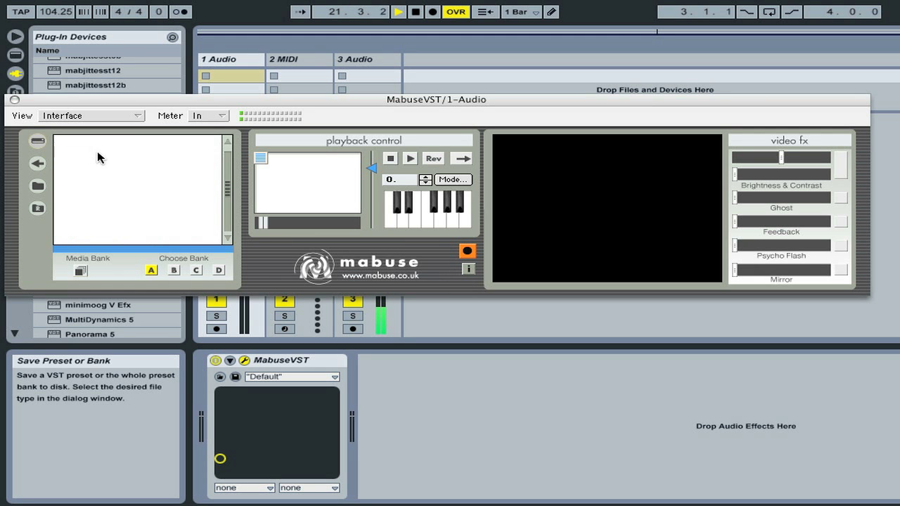
{"action": "double_click", "coordinate": [99, 156]}
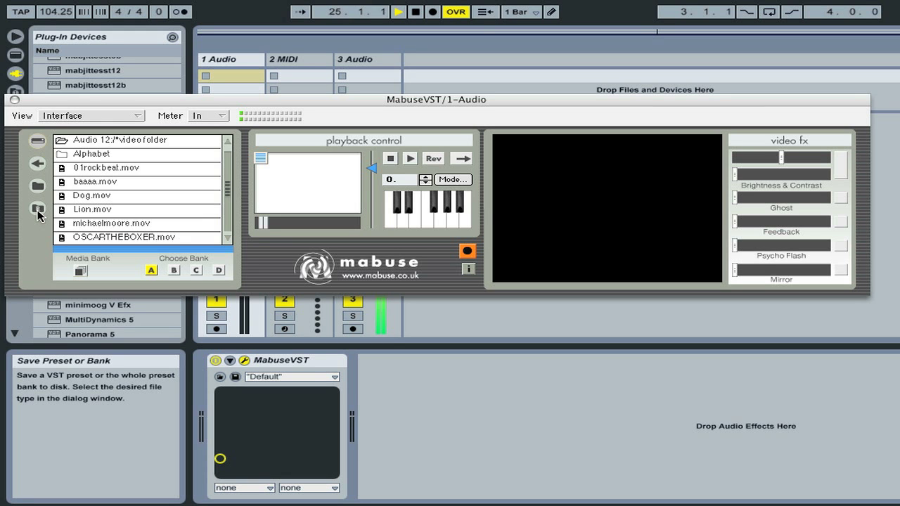
{"action": "left_click", "coordinate": [38, 142]}
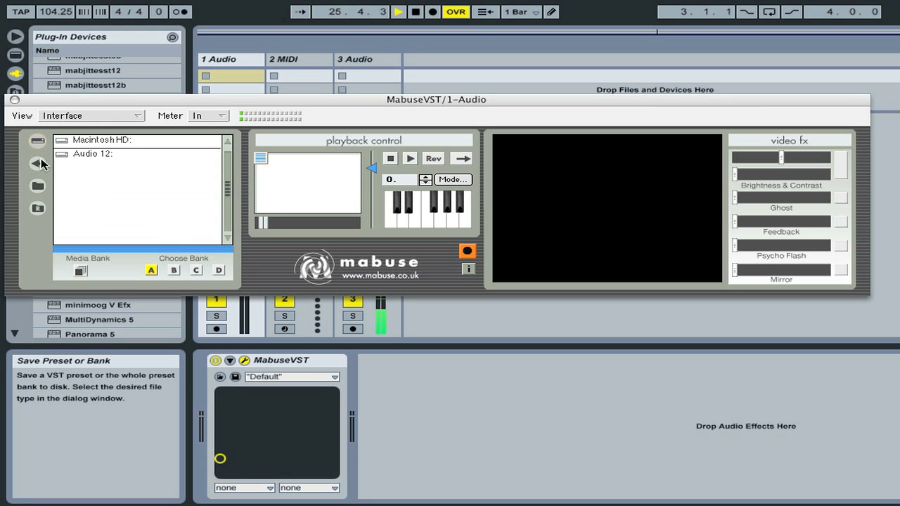
{"action": "left_click", "coordinate": [38, 209]}
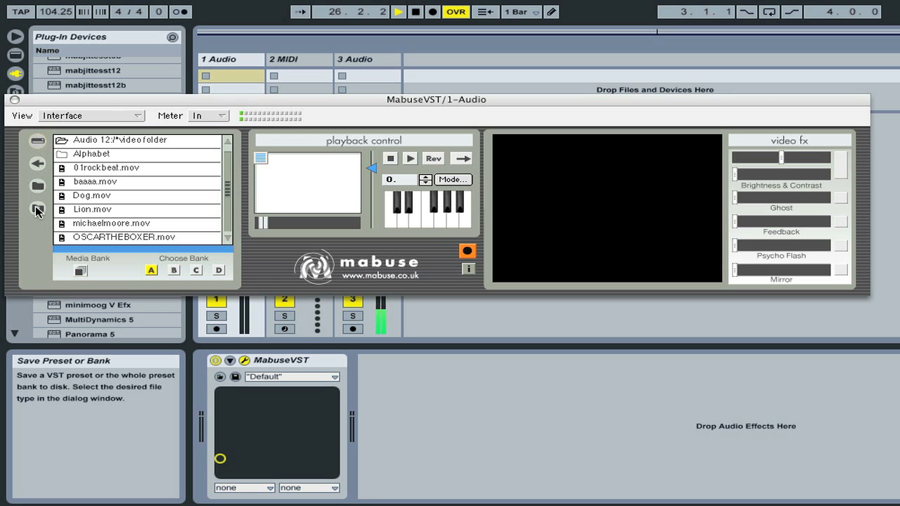
Step: Add 01rockbeat.mov to Bank A, preview the drum video, then stop playback
{"action": "double_click", "coordinate": [130, 168]}
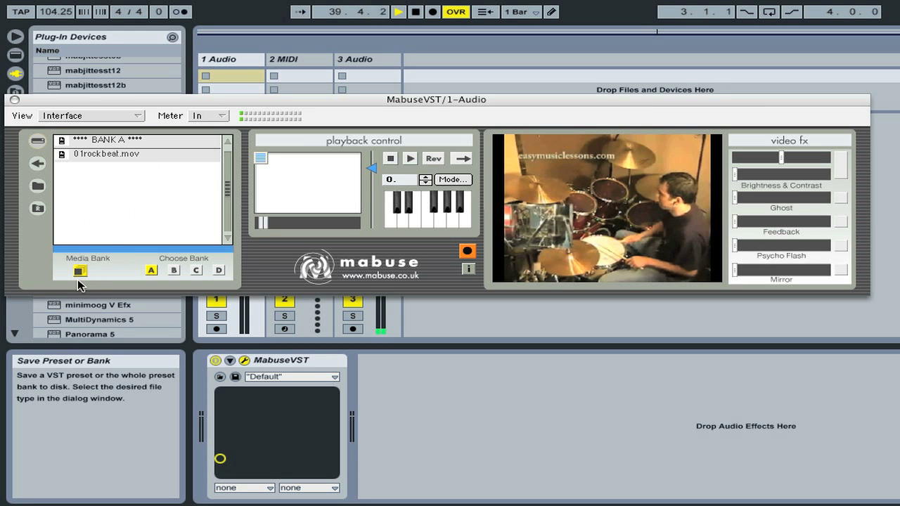
{"action": "left_click", "coordinate": [130, 155]}
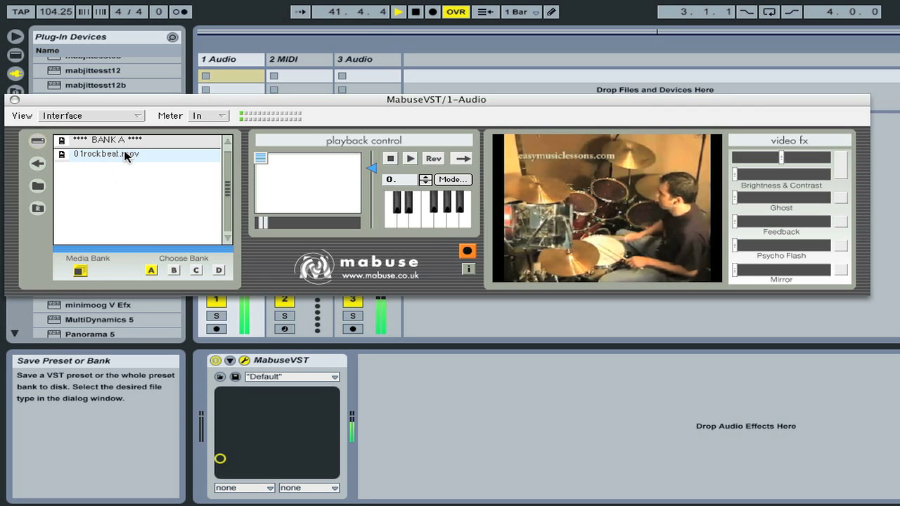
{"action": "left_click", "coordinate": [391, 159]}
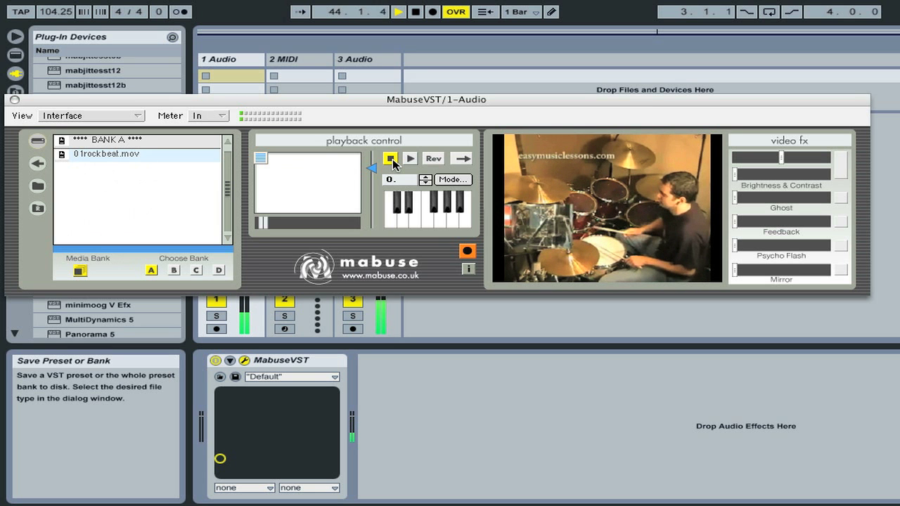
{"action": "left_click", "coordinate": [38, 186]}
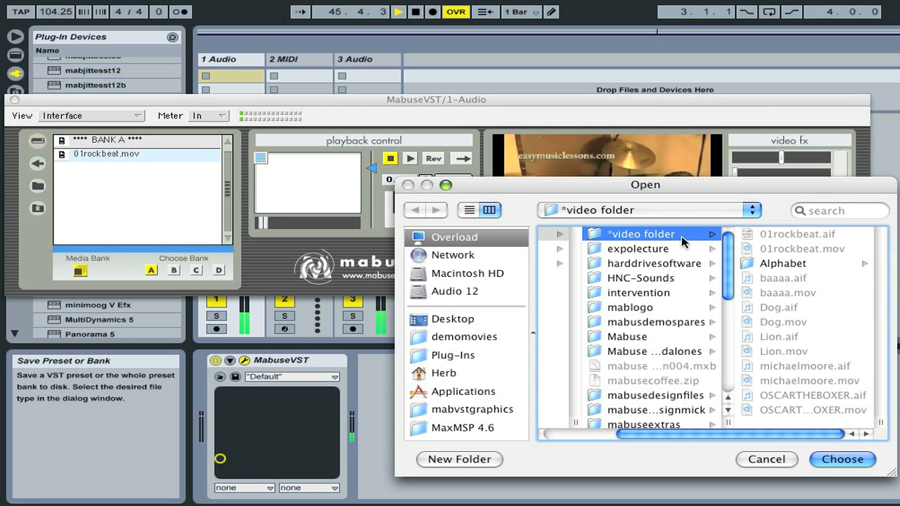
Step: Load the Alphabet folder's movies into the bank after 01rockbeat.mov and retrigger the drum clip
{"action": "left_click", "coordinate": [783, 265]}
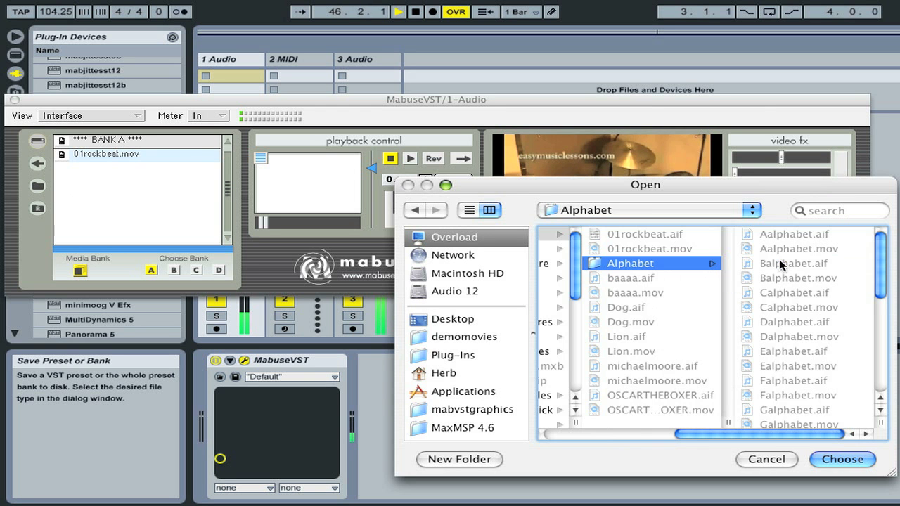
{"action": "left_click", "coordinate": [843, 460]}
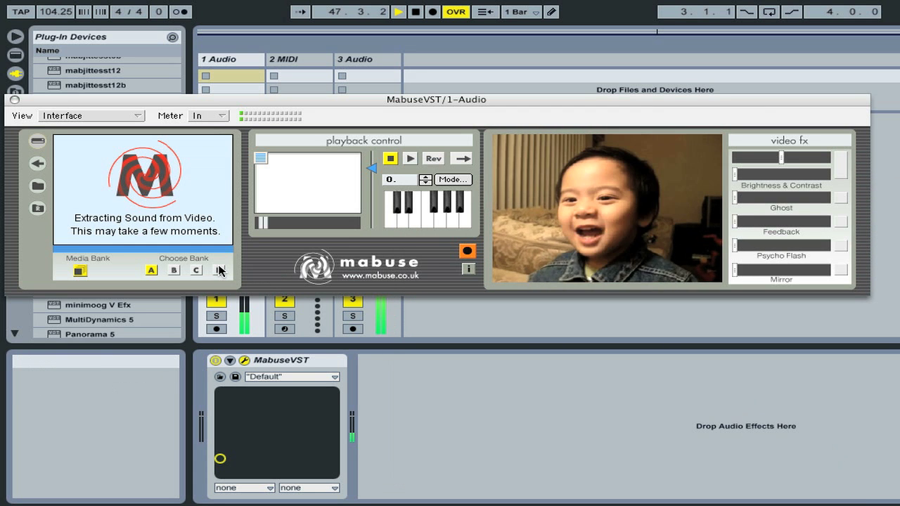
{"action": "left_click", "coordinate": [80, 271]}
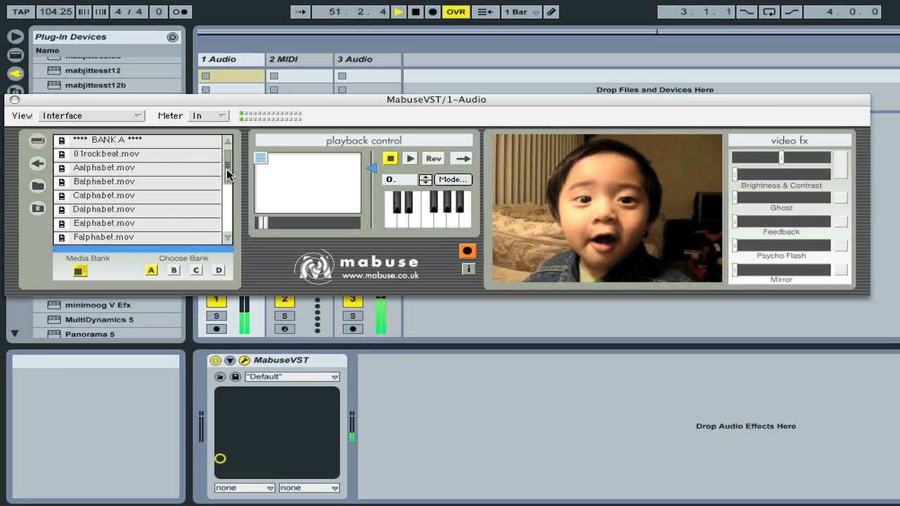
{"action": "mouse_move", "coordinate": [223, 164]}
{"action": "left_mouse_down"}
{"action": "mouse_move", "coordinate": [224, 224]}
{"action": "mouse_move", "coordinate": [234, 151]}
{"action": "left_mouse_up"}
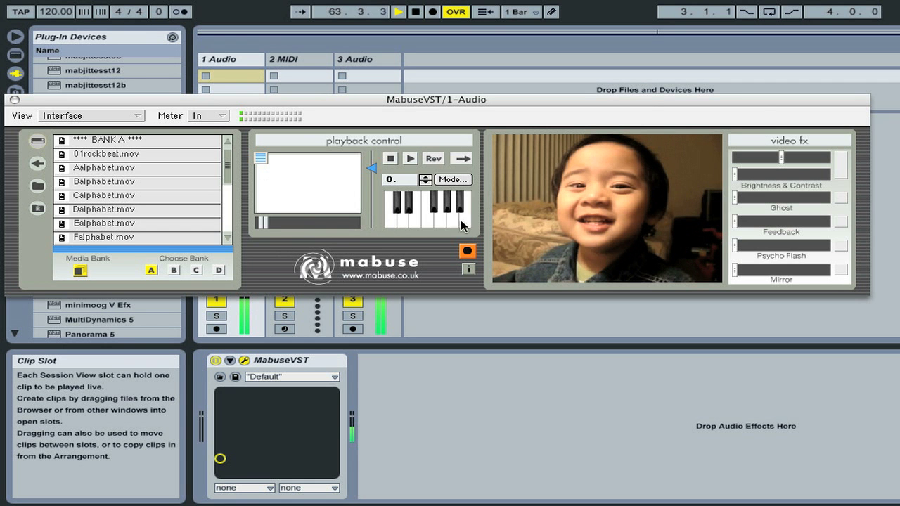
{"action": "left_click", "coordinate": [389, 223]}
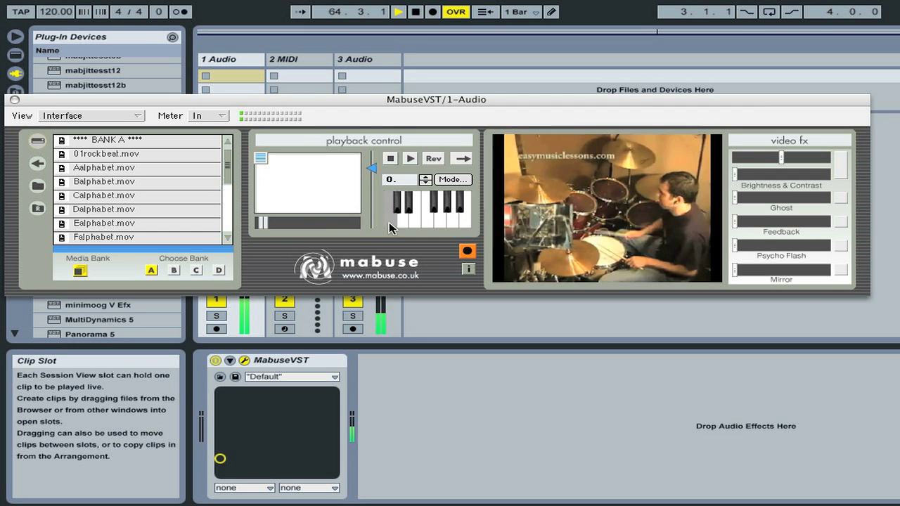
Step: Select Lalphabet.mov, switch to Bank B, and trigger the Mabuse Software logo and child clips
{"action": "left_click", "coordinate": [414, 223]}
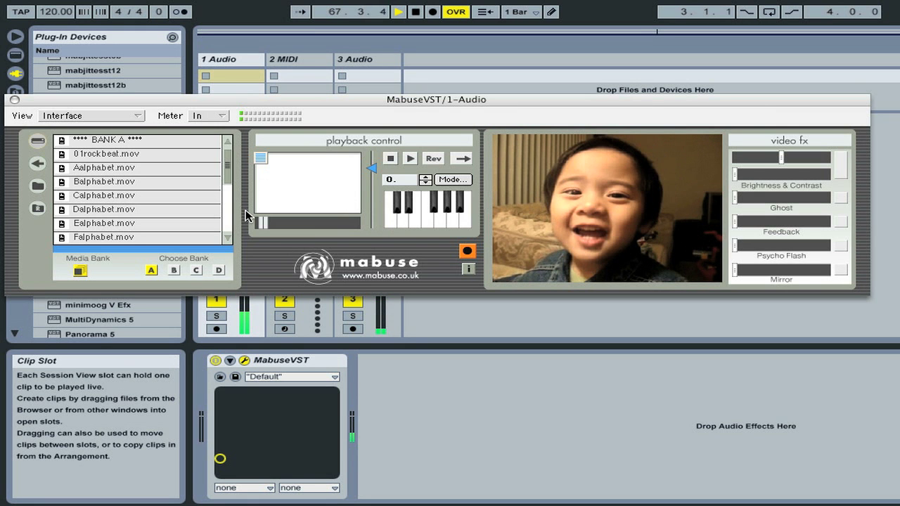
{"action": "scroll", "coordinate": [232, 181], "scroll_direction": "down", "scroll_amount": 3}
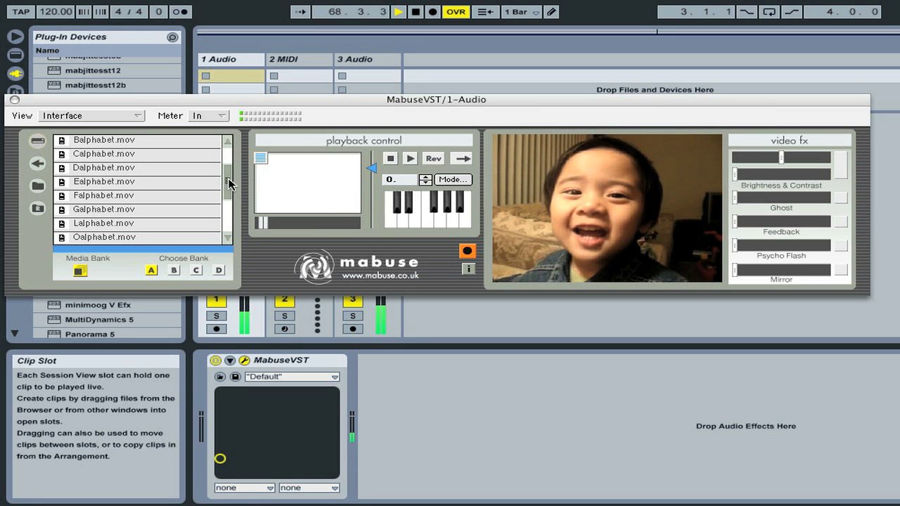
{"action": "left_click", "coordinate": [98, 224]}
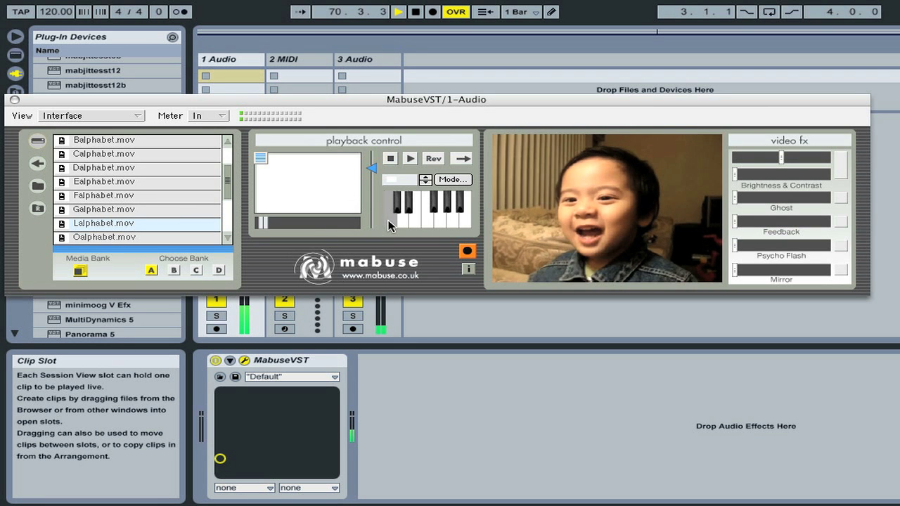
{"action": "left_click", "coordinate": [175, 272]}
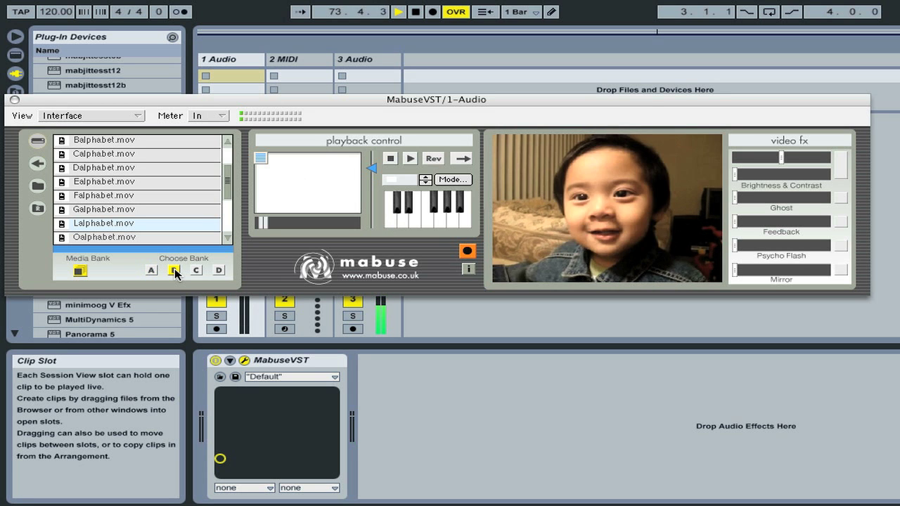
{"action": "left_click", "coordinate": [398, 209]}
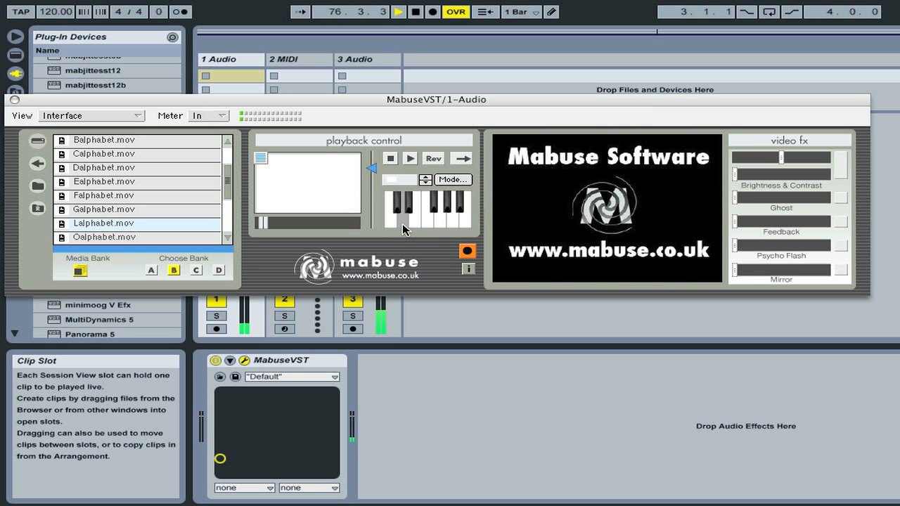
{"action": "left_click", "coordinate": [391, 224]}
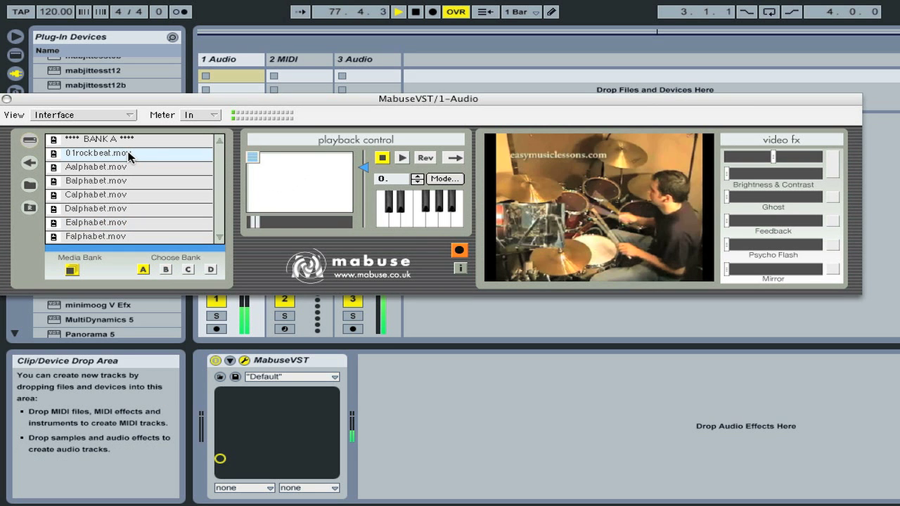
Step: Start the 01rockbeat movie playing and toggle reverse playback on and off
{"action": "left_click", "coordinate": [402, 158]}
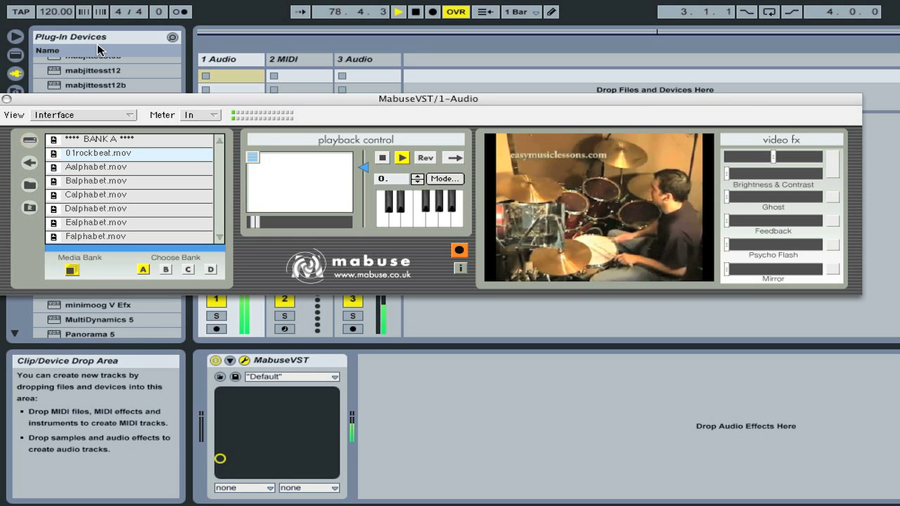
{"action": "mouse_move", "coordinate": [52, 14]}
{"action": "left_mouse_down"}
{"action": "mouse_move", "coordinate": [52, 26]}
{"action": "mouse_move", "coordinate": [53, 10]}
{"action": "left_mouse_up"}
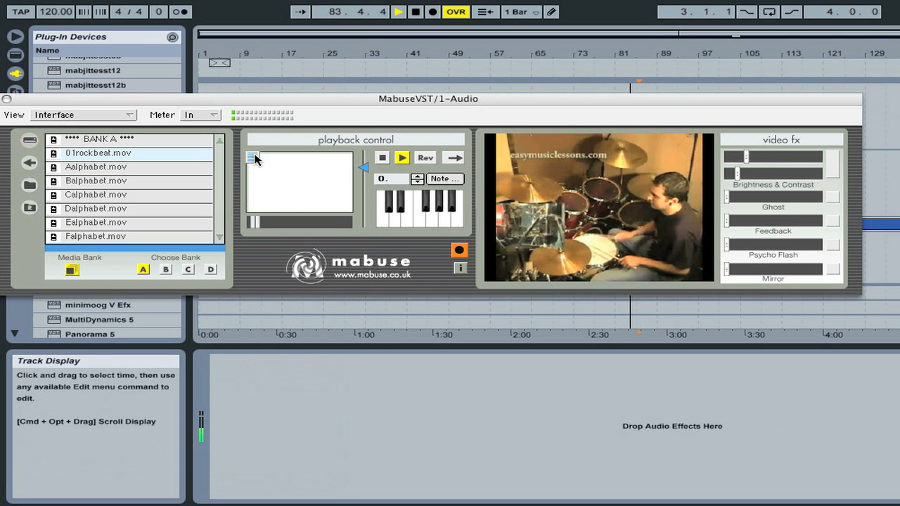
{"action": "mouse_move", "coordinate": [255, 159]}
{"action": "left_mouse_down"}
{"action": "mouse_move", "coordinate": [268, 180]}
{"action": "mouse_move", "coordinate": [271, 171]}
{"action": "mouse_move", "coordinate": [252, 173]}
{"action": "mouse_move", "coordinate": [252, 199]}
{"action": "mouse_move", "coordinate": [253, 157]}
{"action": "left_mouse_up"}
{"action": "left_click", "coordinate": [425, 161]}
{"action": "left_click", "coordinate": [425, 161]}
Step: Toggle back-and-forth looping on and off, returning the pad marker to its corner
{"action": "left_click_drag", "start_coordinate": [252, 157], "coordinate": [276, 181]}
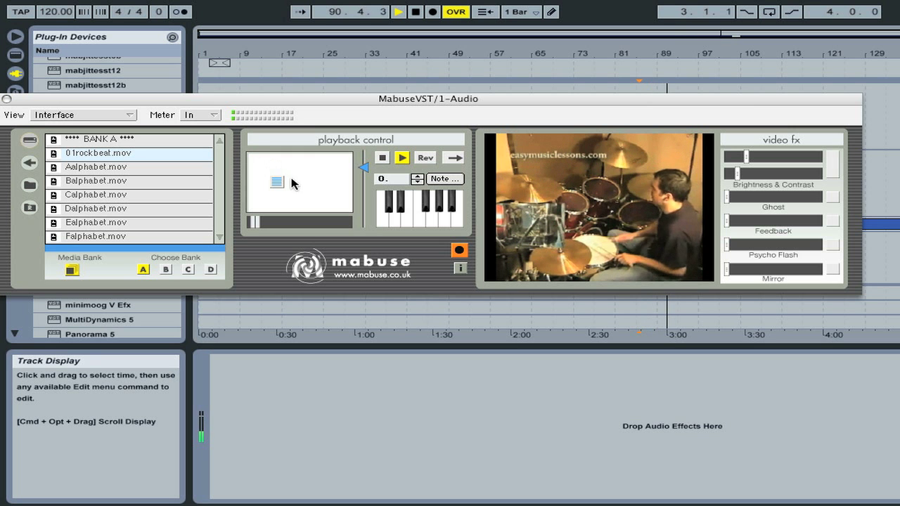
{"action": "left_click", "coordinate": [454, 160]}
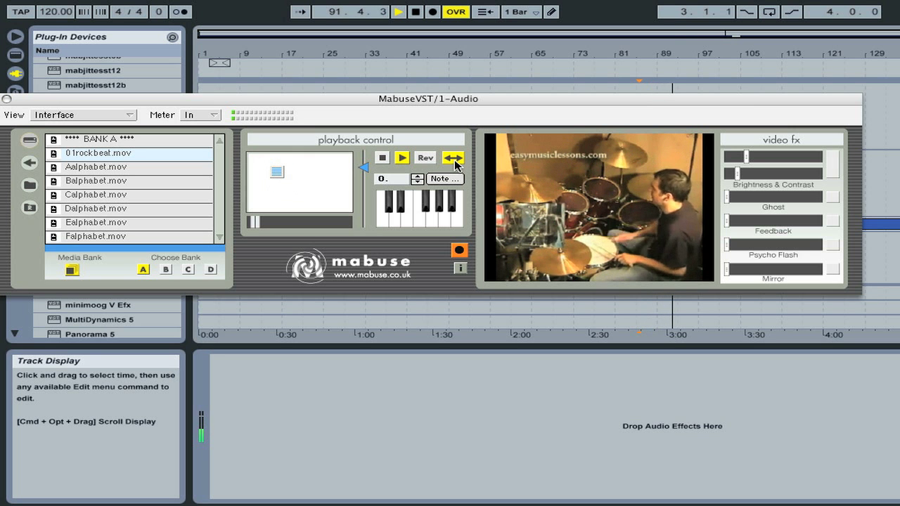
{"action": "left_click", "coordinate": [454, 161]}
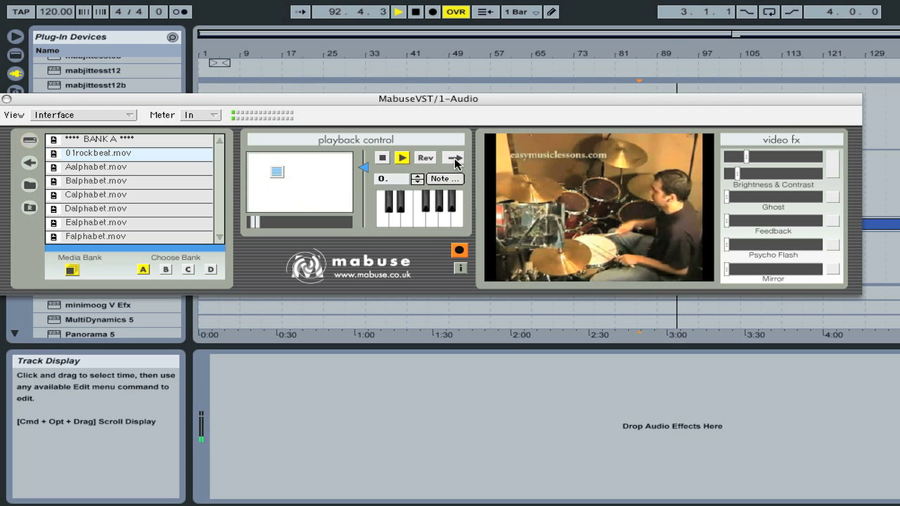
{"action": "left_click_drag", "start_coordinate": [277, 174], "coordinate": [252, 159]}
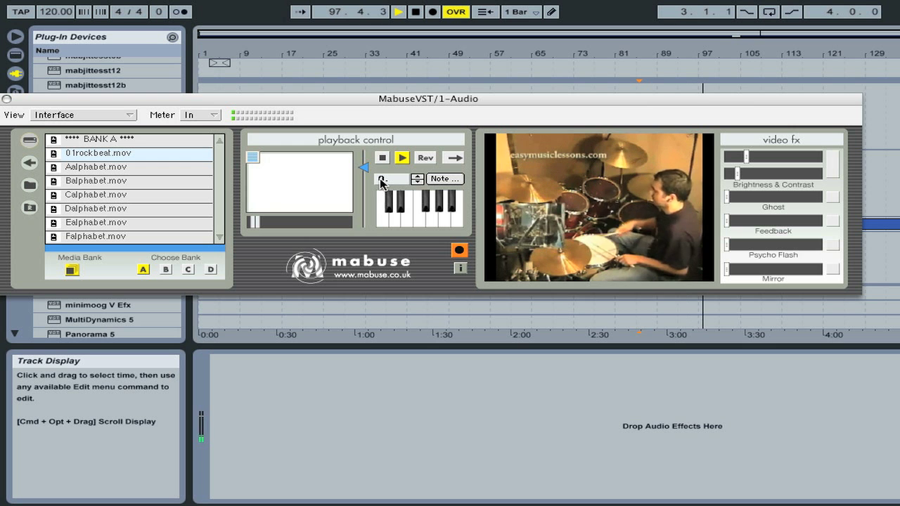
{"action": "left_click", "coordinate": [445, 180]}
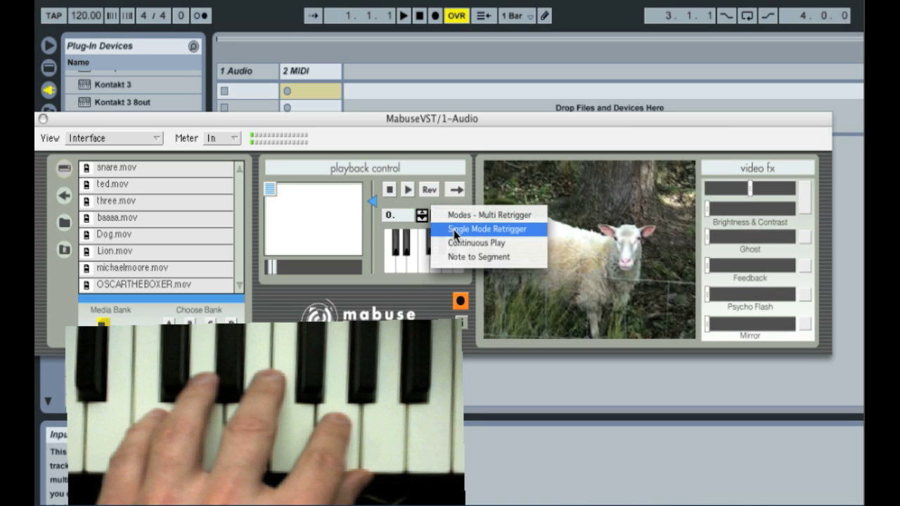
Step: Choose Single Mode Retrigger from MabuseVST's play-mode popup
{"action": "left_click", "coordinate": [455, 232]}
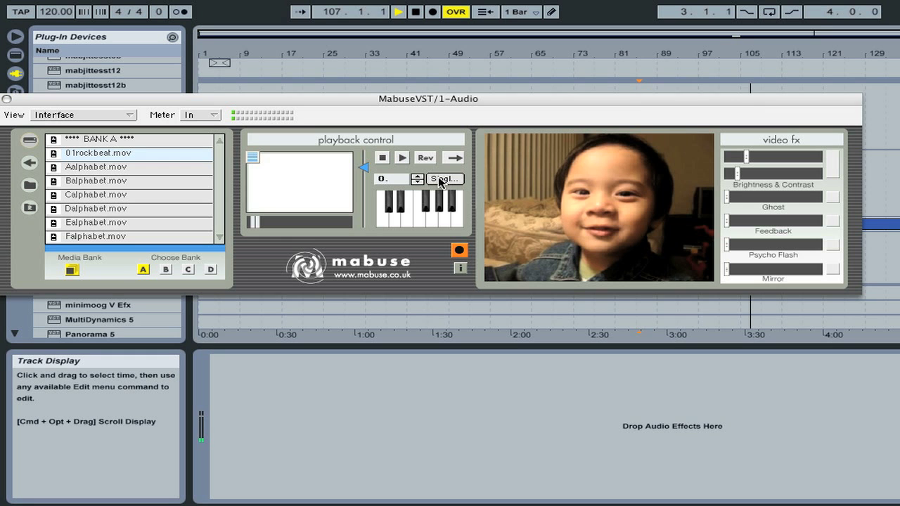
Step: Switch to Continuous Play and trigger the drummer and child movies from two keys
{"action": "left_click", "coordinate": [440, 180]}
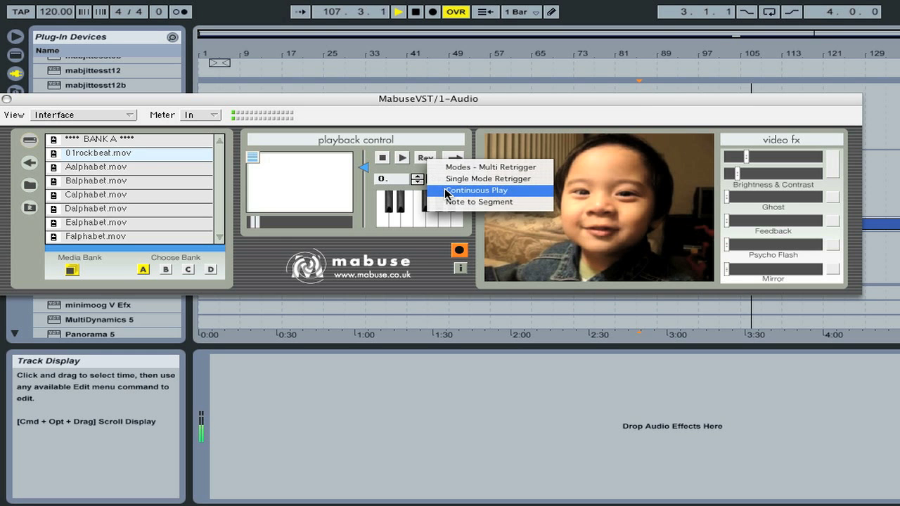
{"action": "left_click", "coordinate": [446, 191]}
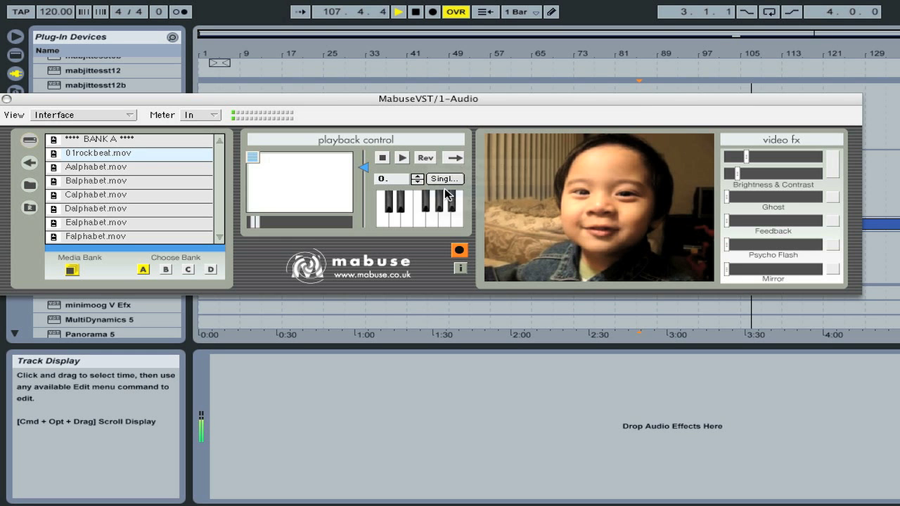
{"action": "left_click", "coordinate": [380, 220]}
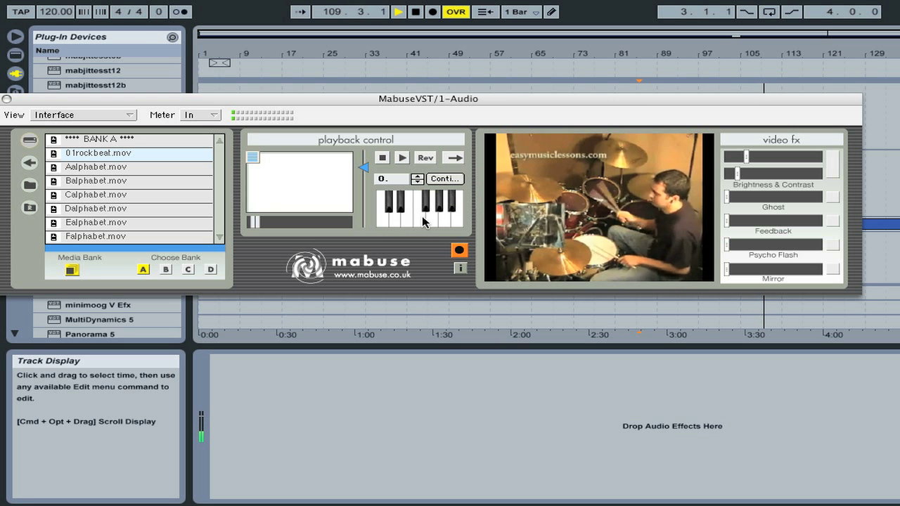
{"action": "left_click", "coordinate": [399, 219]}
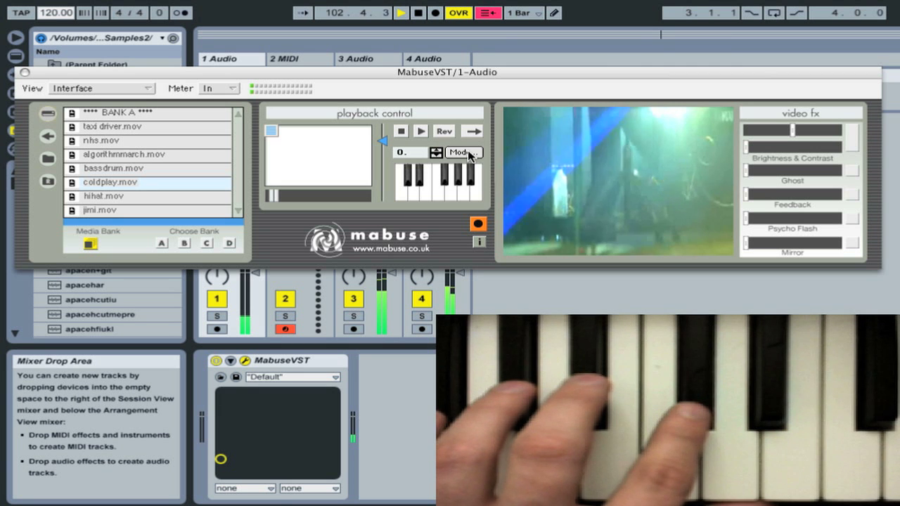
Step: Pick Note to Segment from MabuseVST's play-mode popup
{"action": "left_click", "coordinate": [437, 152]}
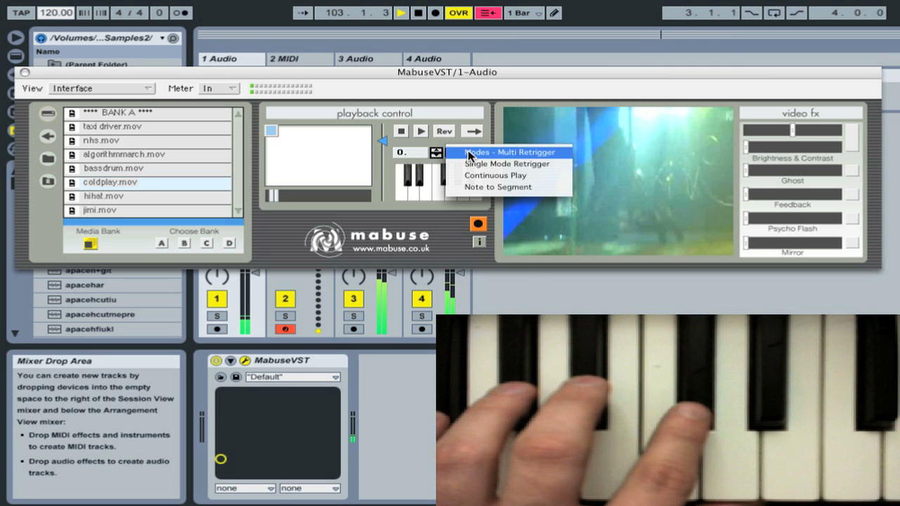
{"action": "left_click", "coordinate": [476, 188]}
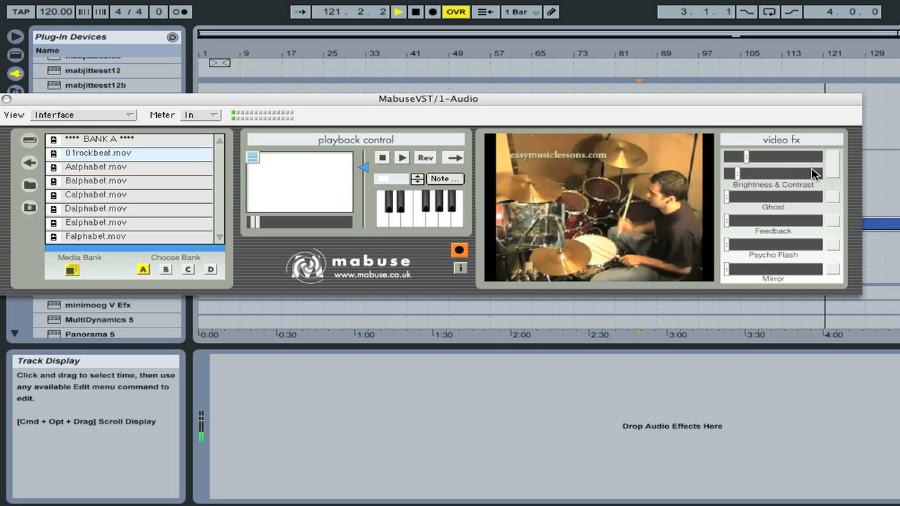
Step: Enable Brightness & Contrast to brighten the drummer video, then add Ghost and raise its amount
{"action": "left_click", "coordinate": [832, 164]}
{"action": "left_click_drag", "start_coordinate": [747, 156], "coordinate": [791, 173]}
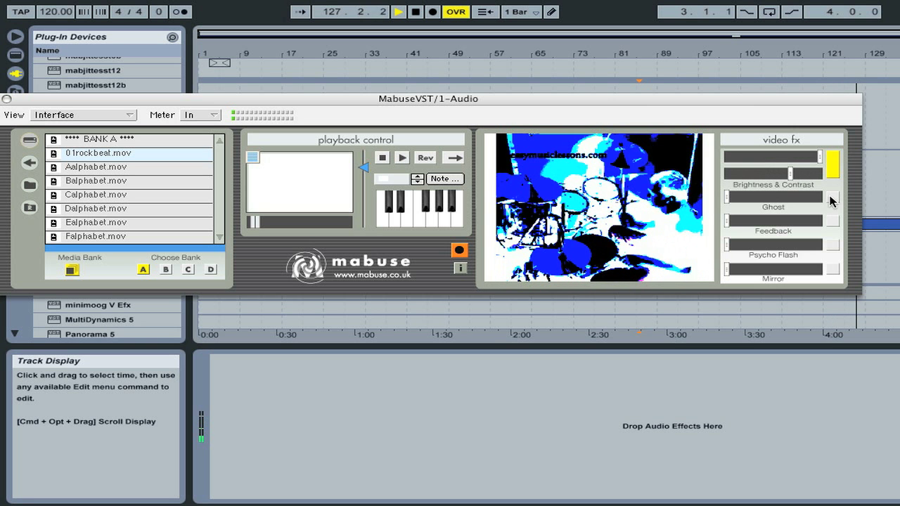
{"action": "left_click", "coordinate": [830, 197]}
{"action": "left_click_drag", "start_coordinate": [727, 198], "coordinate": [762, 198]}
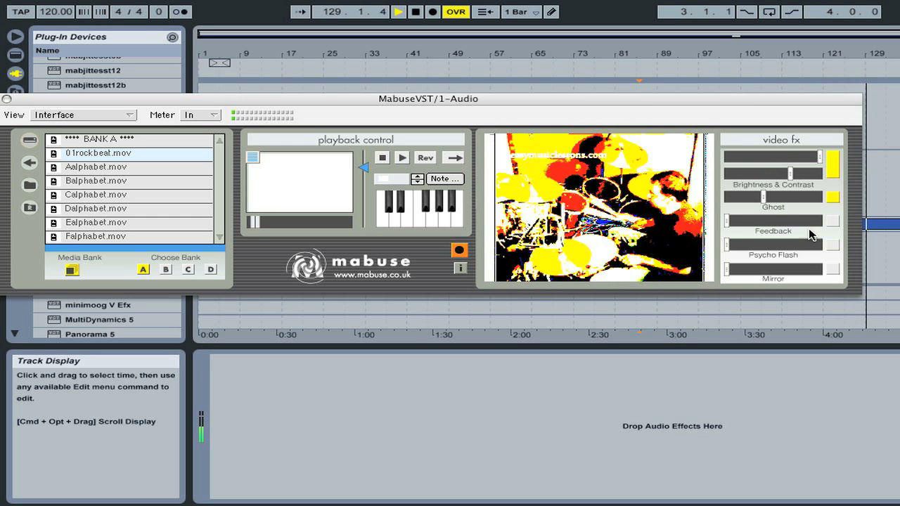
Step: Swap Brightness & Contrast for a reduced Feedback plus Psycho Flash, and unfold MabuseVST's parameters
{"action": "left_click", "coordinate": [833, 166]}
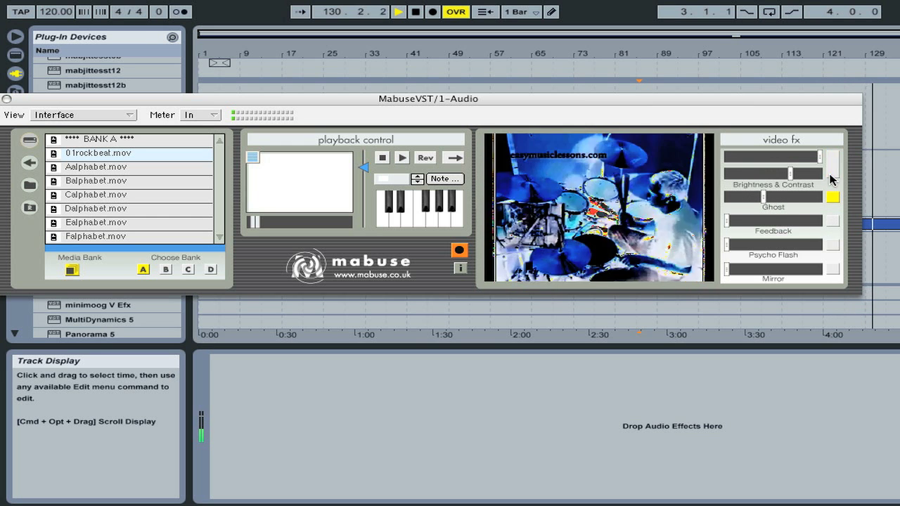
{"action": "left_click", "coordinate": [832, 222]}
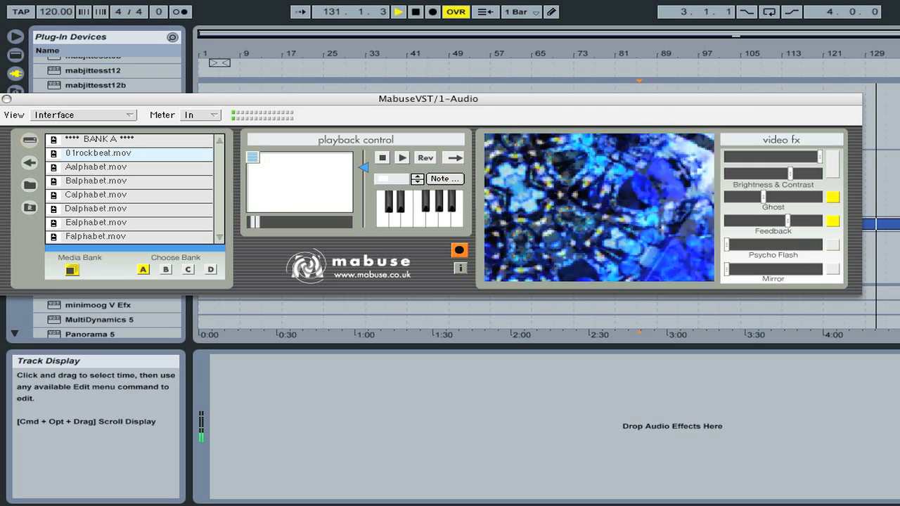
{"action": "left_click_drag", "start_coordinate": [787, 221], "coordinate": [773, 221]}
{"action": "left_click", "coordinate": [832, 221]}
{"action": "left_click", "coordinate": [832, 245]}
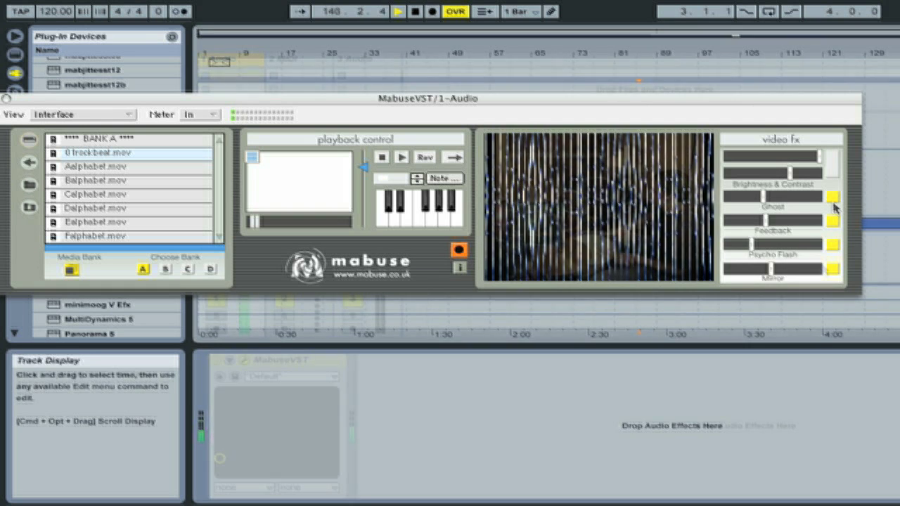
{"action": "left_click", "coordinate": [229, 360]}
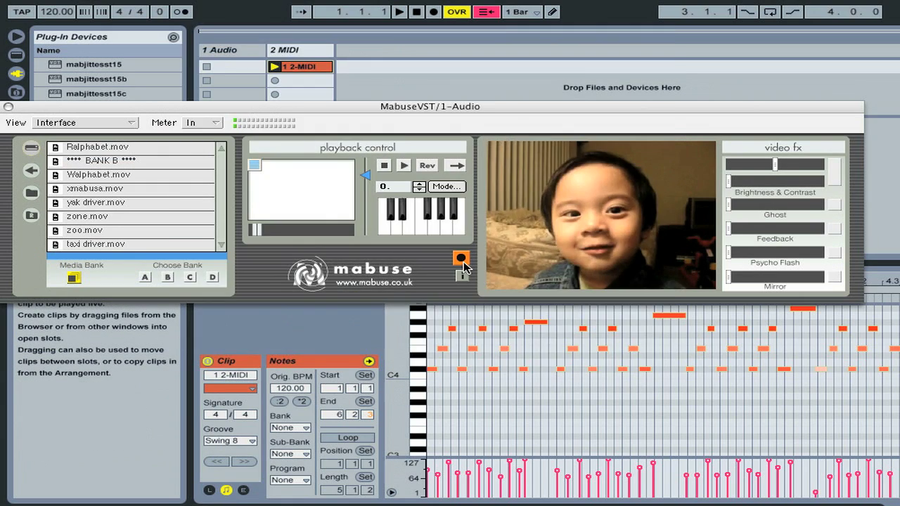
Step: Open the Save dialog for the Mabuse output movie, proposing untitled.mov in Documents
{"action": "left_click", "coordinate": [462, 261]}
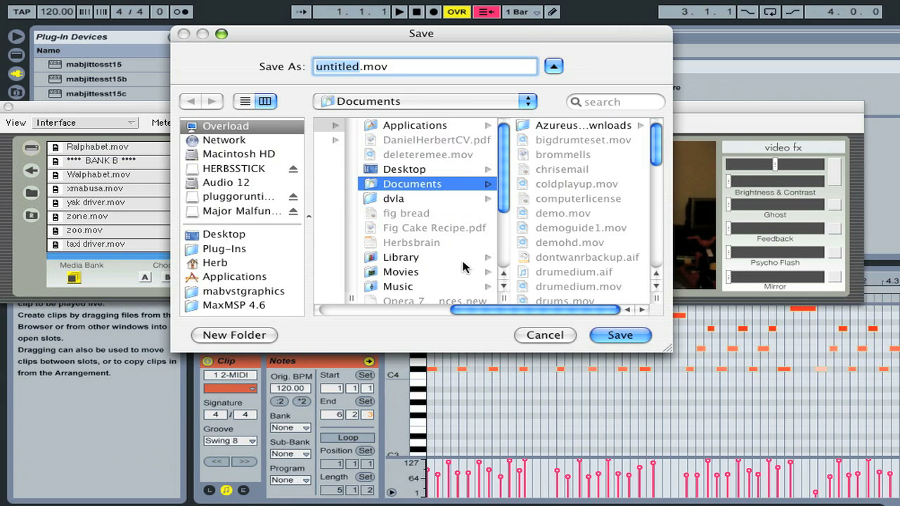